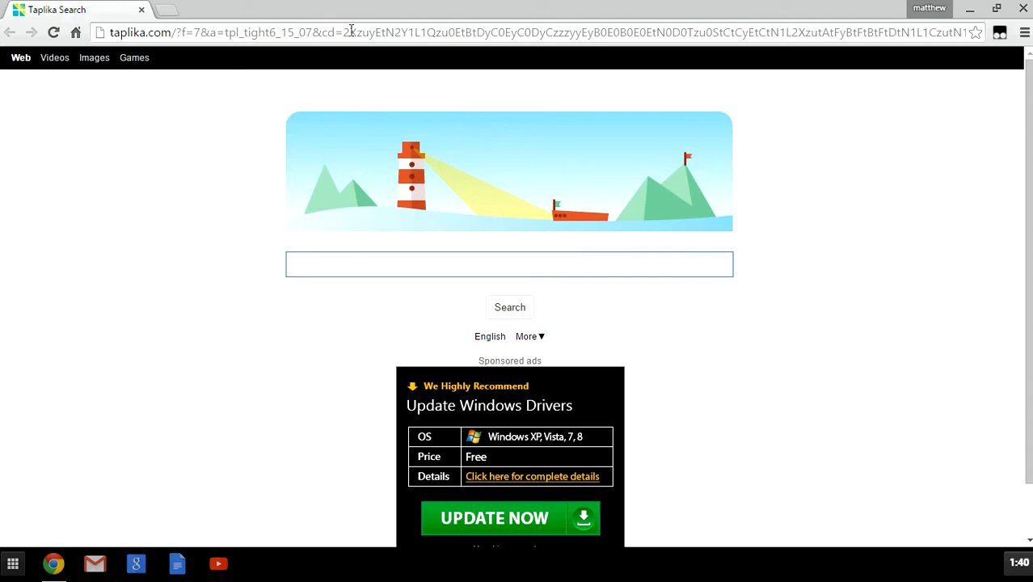
- Replace the current address with a Google search for agariomods.com
{"action": "left_click", "coordinate": [350, 30]}
{"action": "key", "text": "BackSpace"}
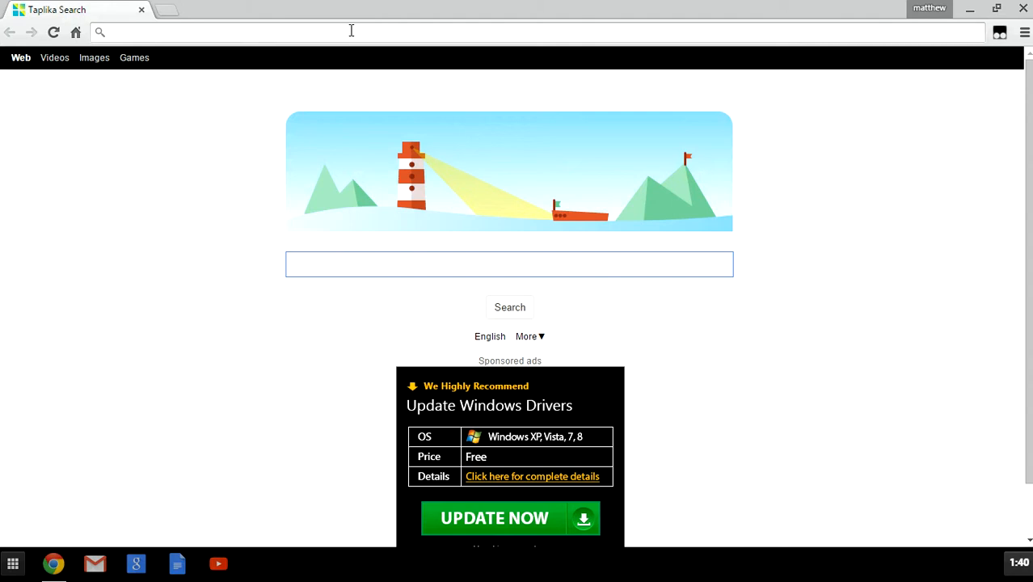
{"action": "type", "text": "agar"}
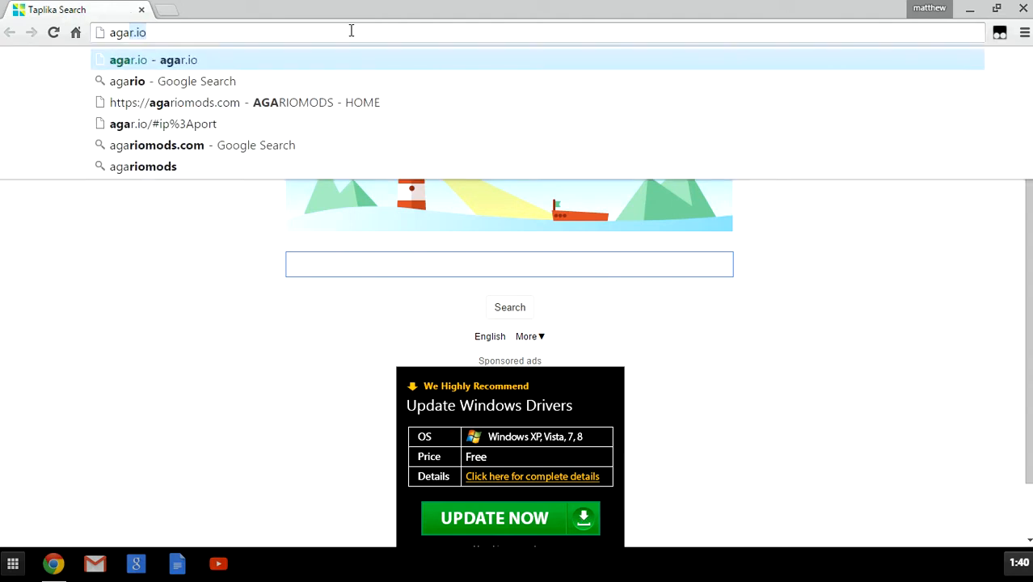
{"action": "type", "text": "io"}
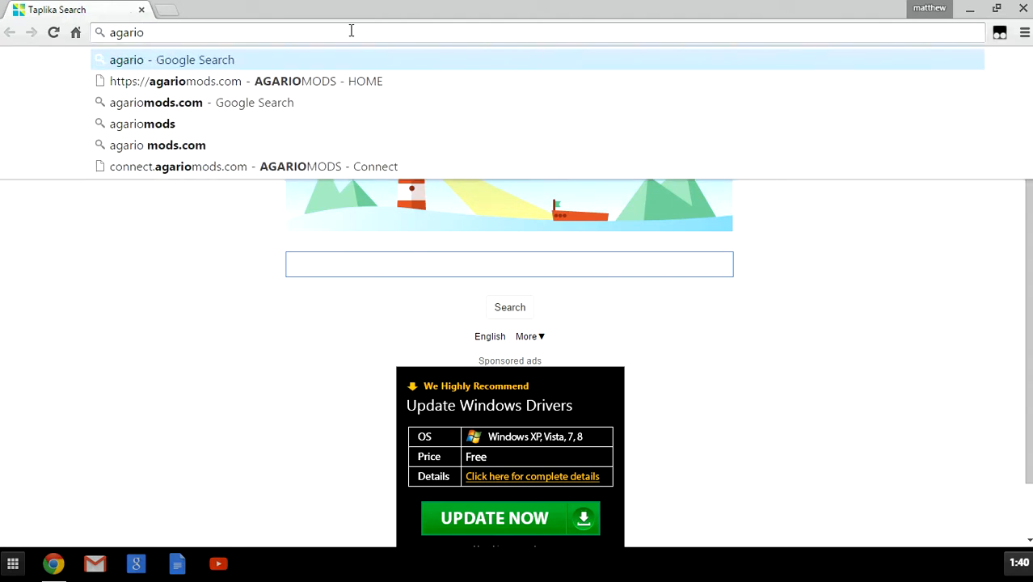
{"action": "type", "text": "mods"}
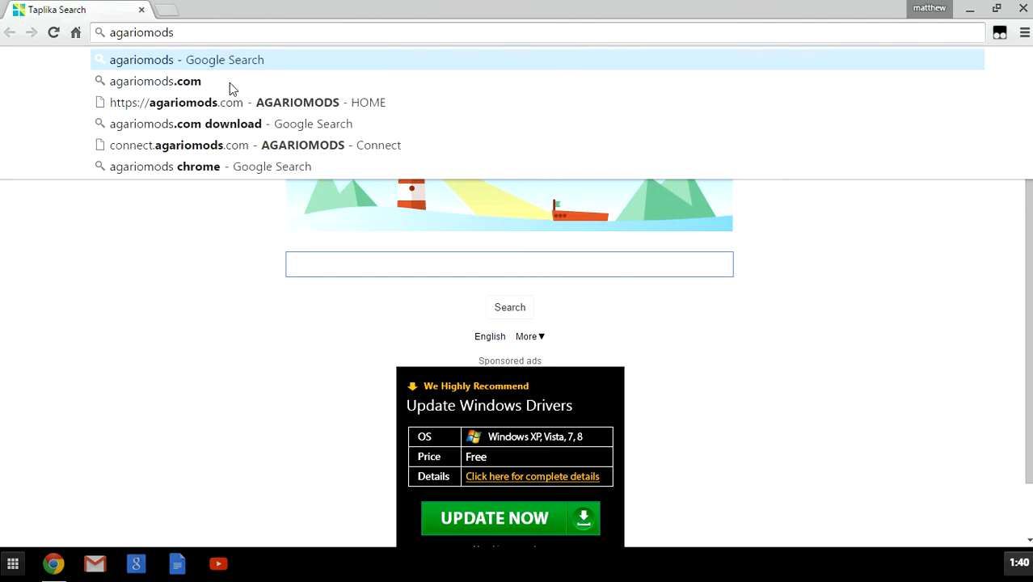
{"action": "key", "text": "Down"}
{"action": "key", "text": "Return"}
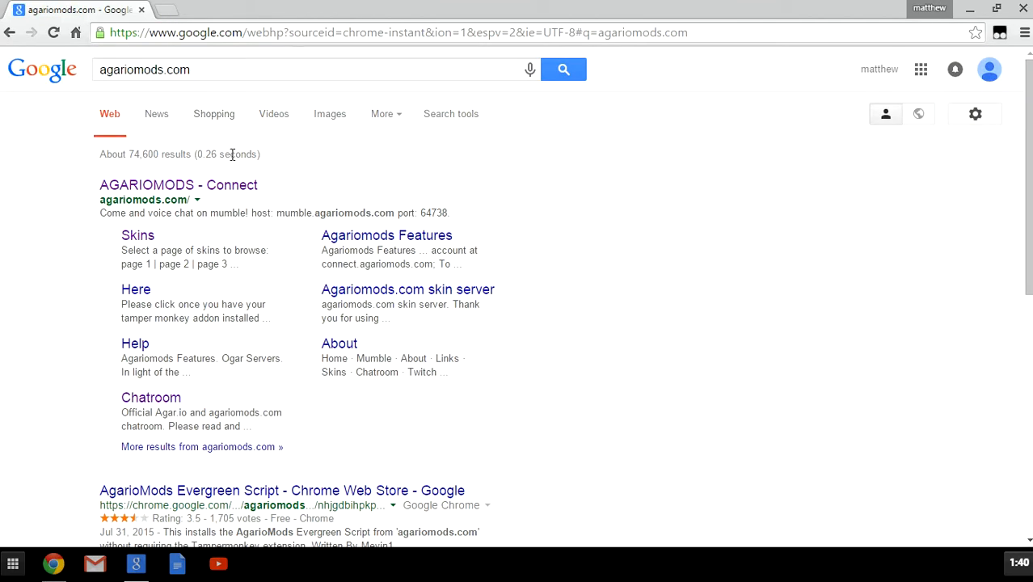
{"action": "scroll", "coordinate": [361, 208], "scroll_direction": "down", "scroll_amount": 3}
{"action": "scroll", "coordinate": [388, 209], "scroll_direction": "down", "scroll_amount": 3}
{"action": "scroll", "coordinate": [400, 202], "scroll_direction": "down", "scroll_amount": 3}
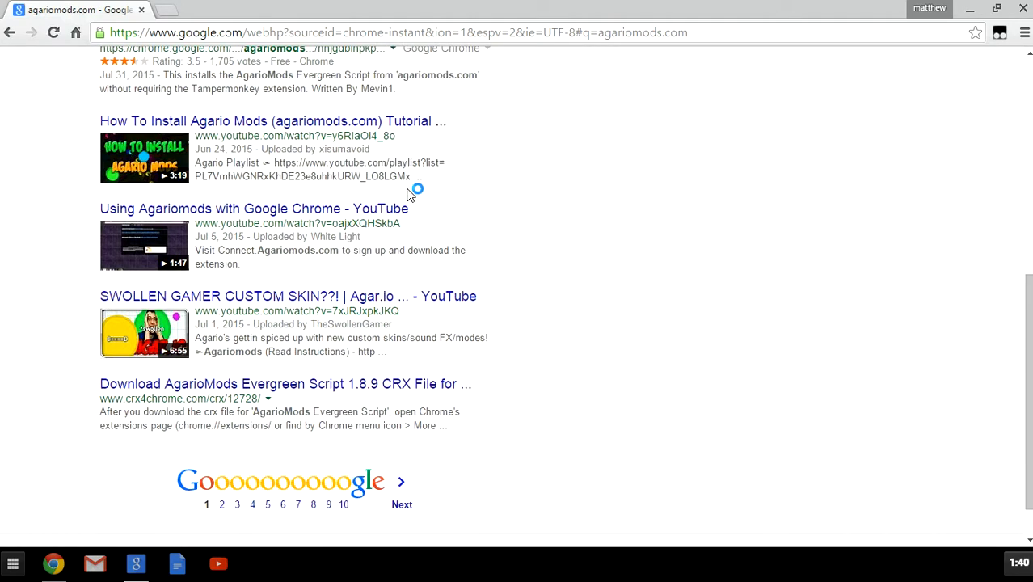
{"action": "scroll", "coordinate": [408, 196], "scroll_direction": "down", "scroll_amount": 2}
{"action": "scroll", "coordinate": [408, 195], "scroll_direction": "up", "scroll_amount": 8}
{"action": "scroll", "coordinate": [392, 162], "scroll_direction": "up", "scroll_amount": 2}
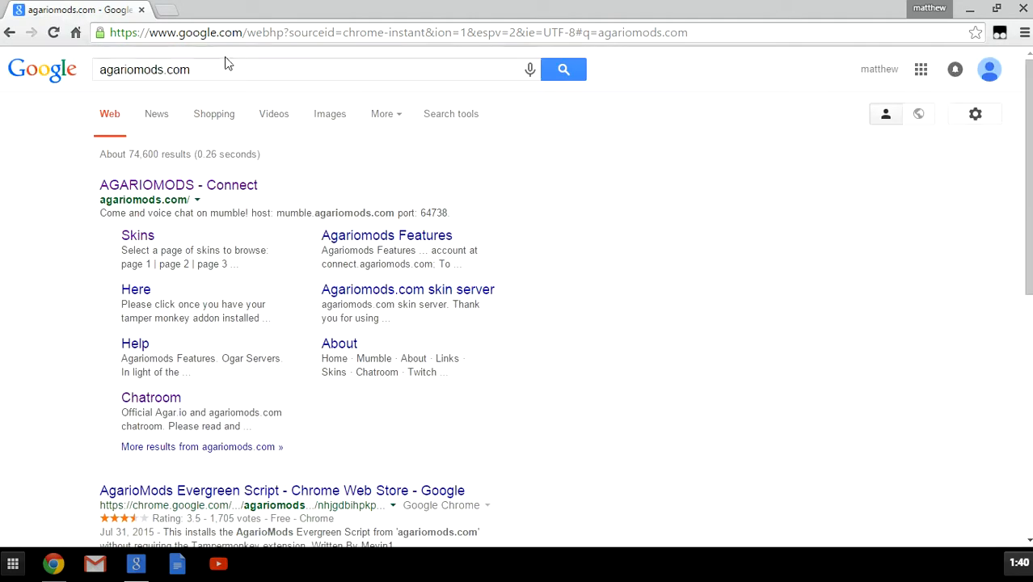
- Clear the address bar again and retype 'agariomods', fixing mistyped letters
{"action": "left_click", "coordinate": [242, 30]}
{"action": "key", "text": "BackSpace"}
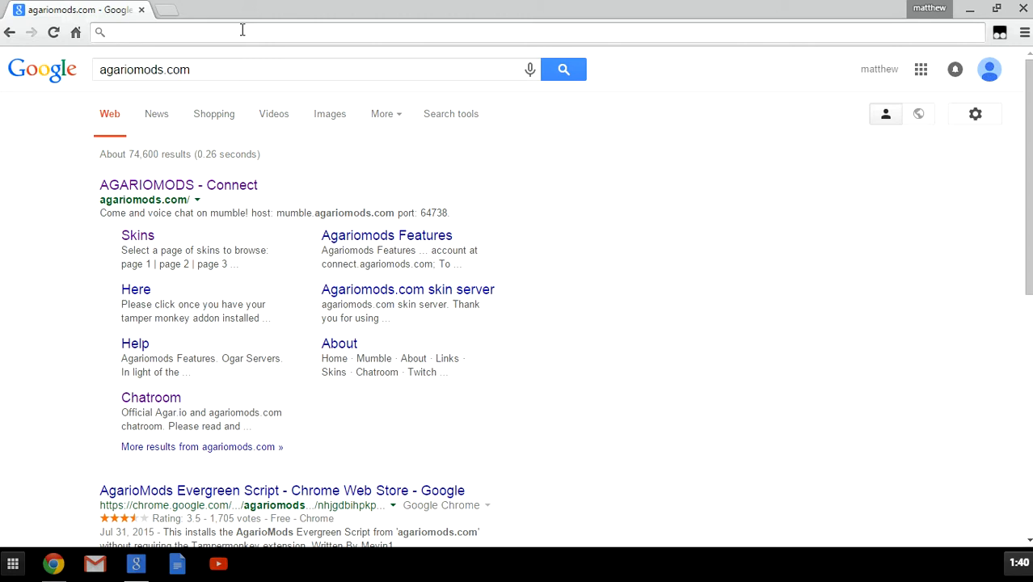
{"action": "type", "text": "agio"}
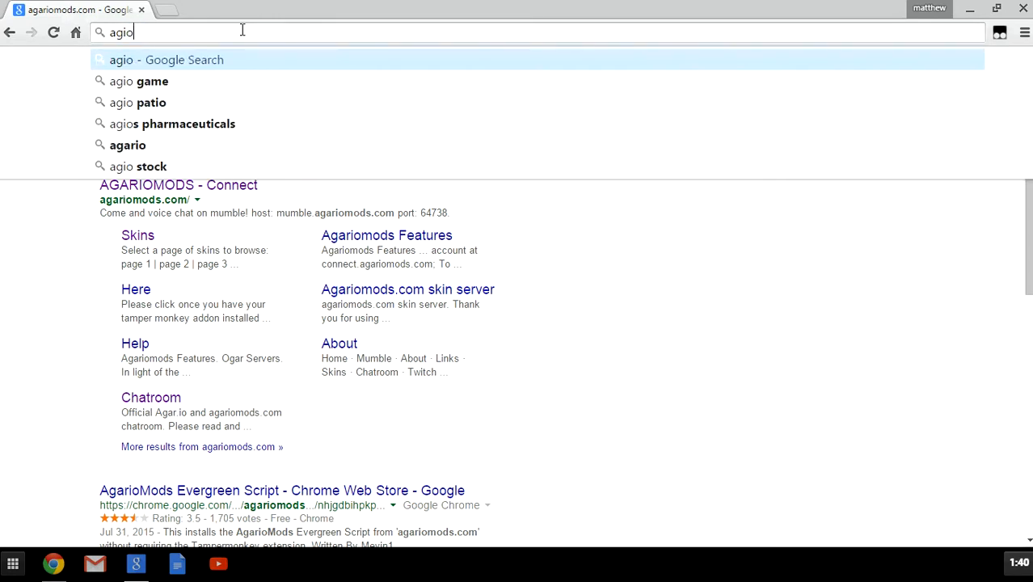
{"action": "type", "text": "mods"}
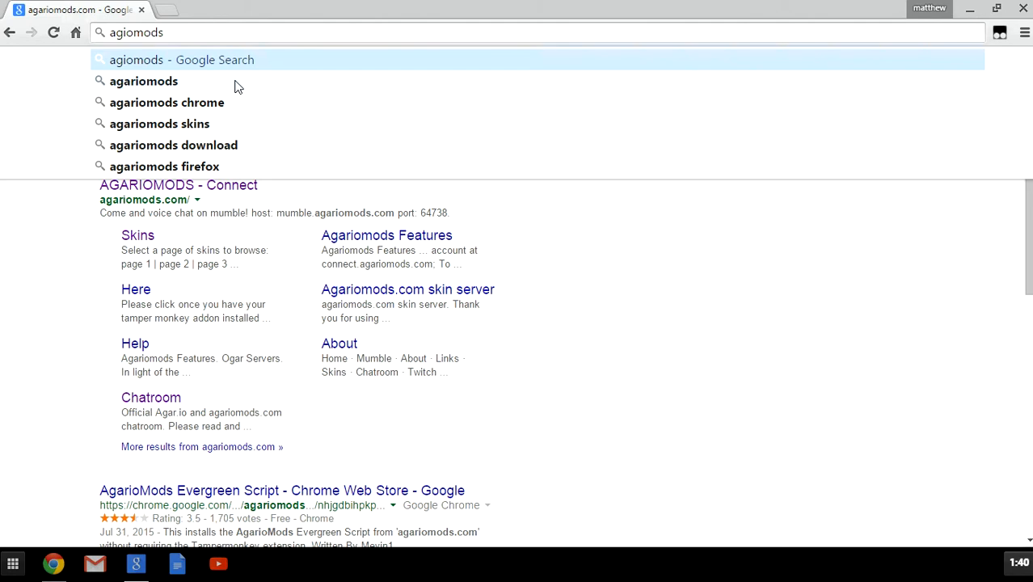
{"action": "key", "text": "BackSpace"}
{"action": "key", "text": "BackSpace"}
{"action": "key", "text": "BackSpace"}
{"action": "key", "text": "BackSpace"}
{"action": "key", "text": "BackSpace"}
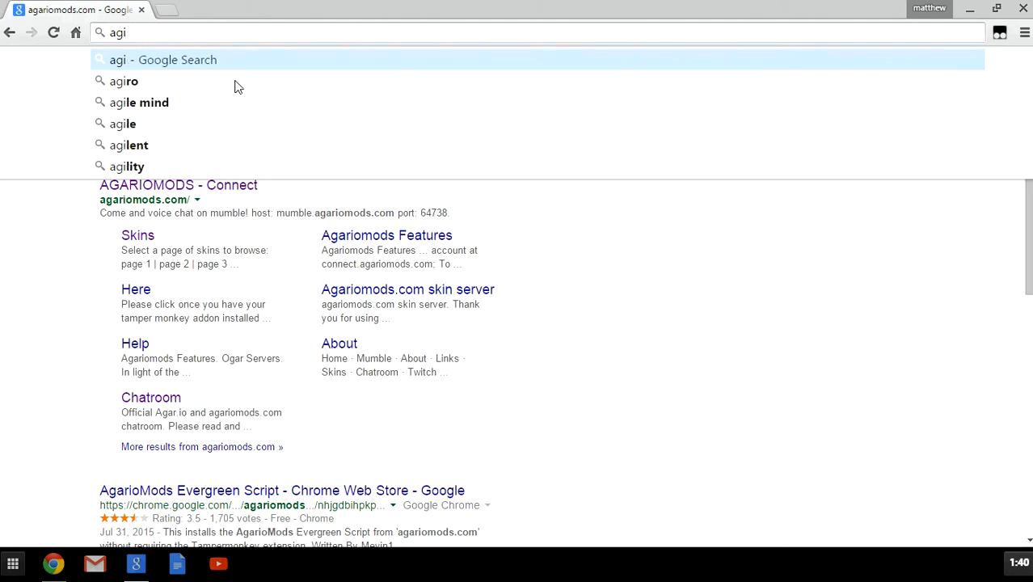
{"action": "key", "text": "BackSpace"}
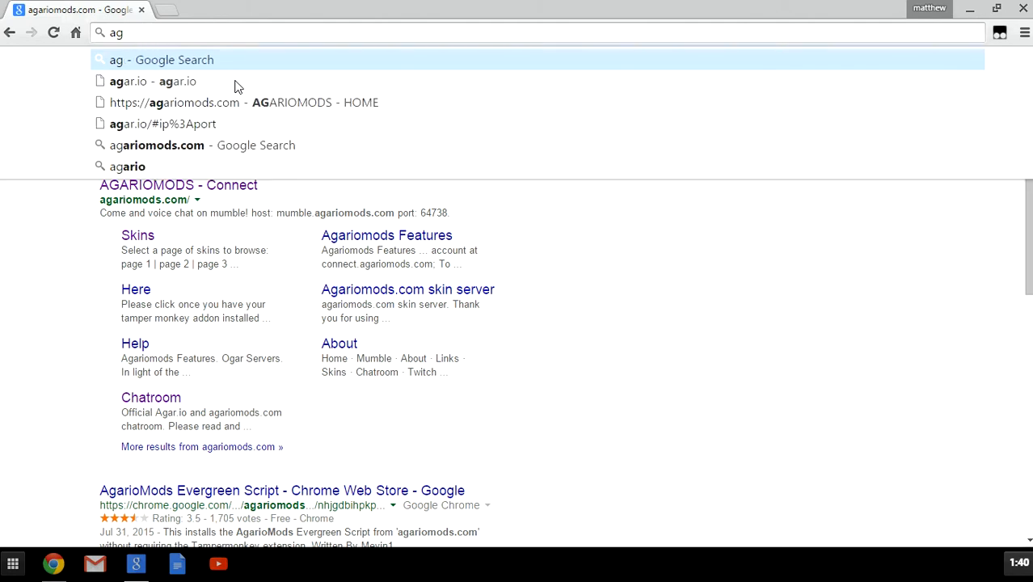
{"action": "type", "text": "ario"}
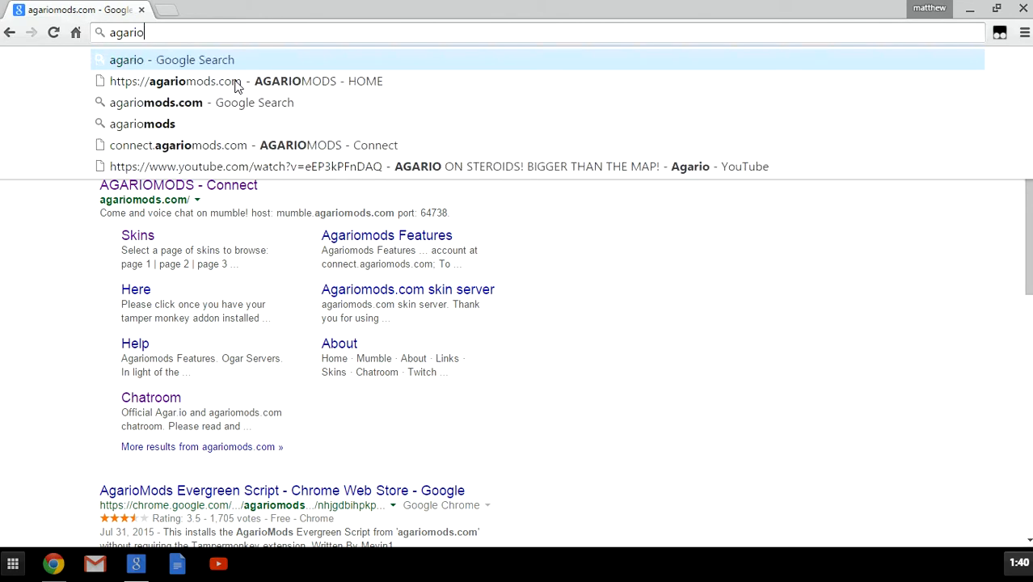
{"action": "type", "text": "mods"}
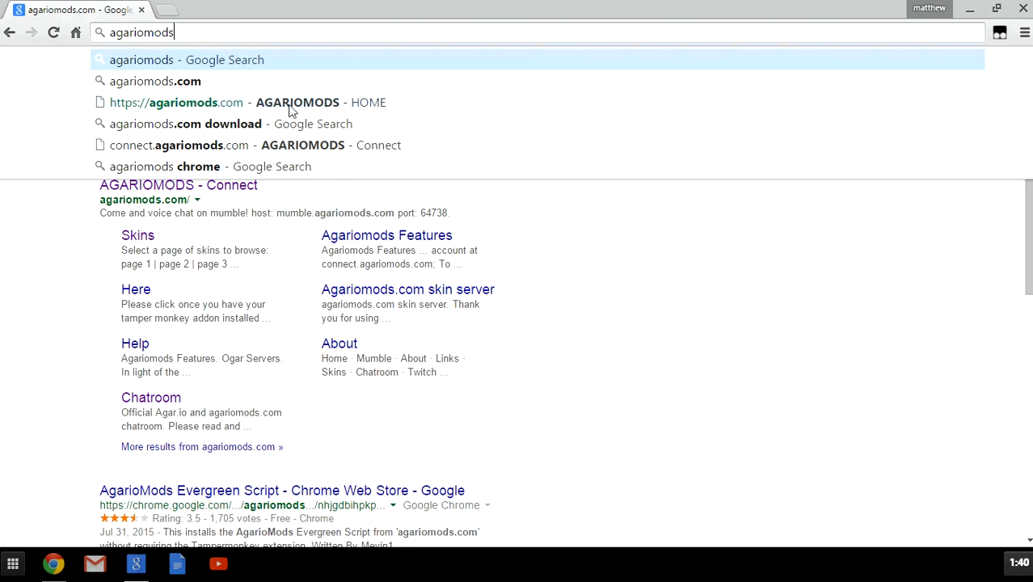
- Load the agariomods.com home page and dismiss the address-bar suggestions to stay on it
{"action": "left_click", "coordinate": [194, 107]}
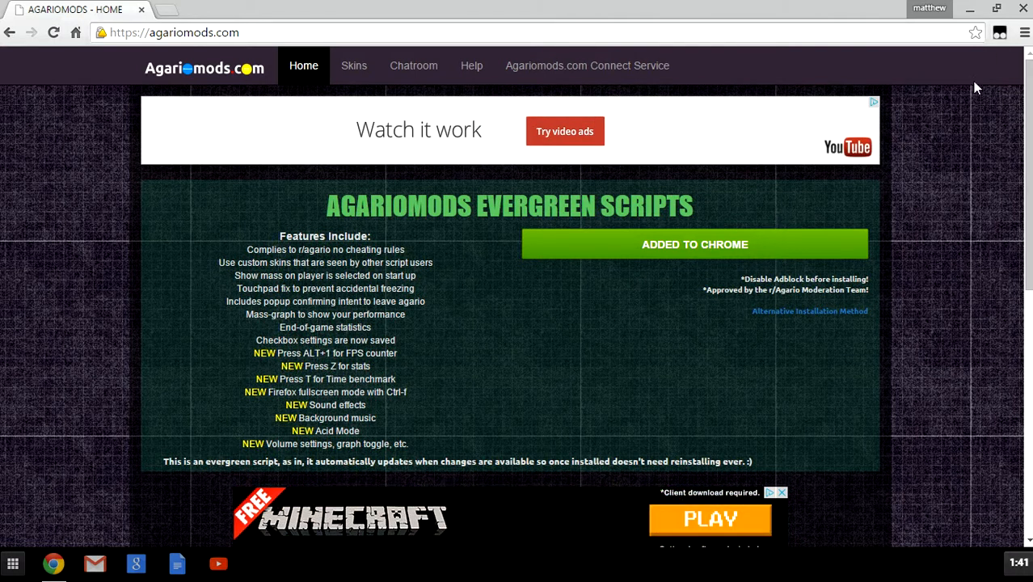
{"action": "left_click", "coordinate": [243, 32]}
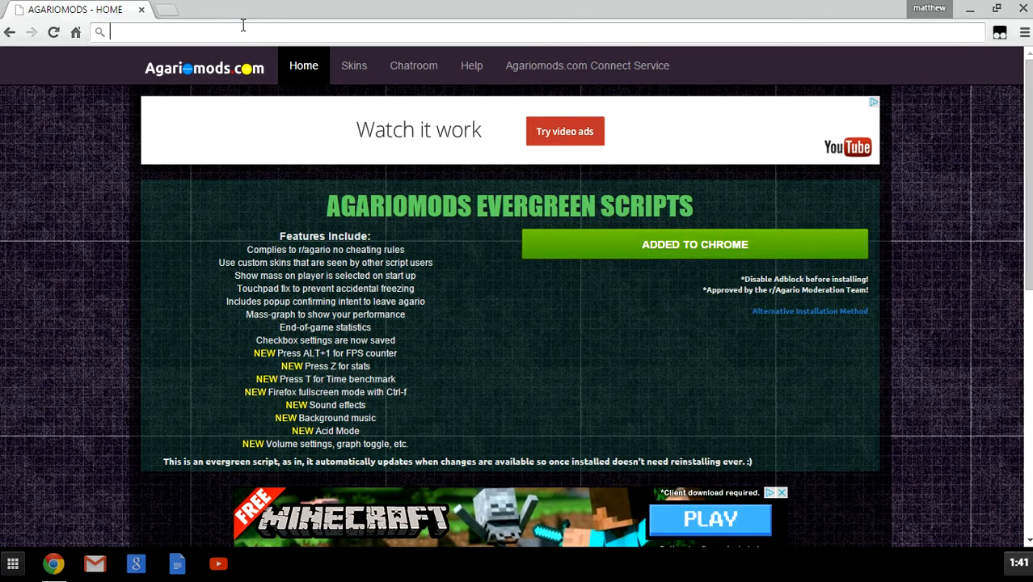
{"action": "type", "text": "agar.iomods.com"}
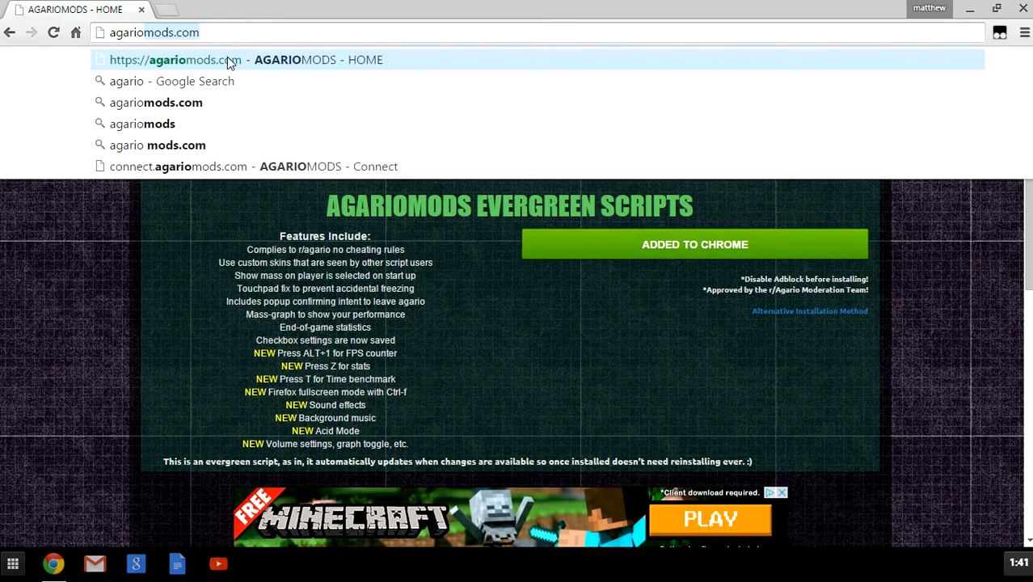
{"action": "left_click", "coordinate": [497, 335]}
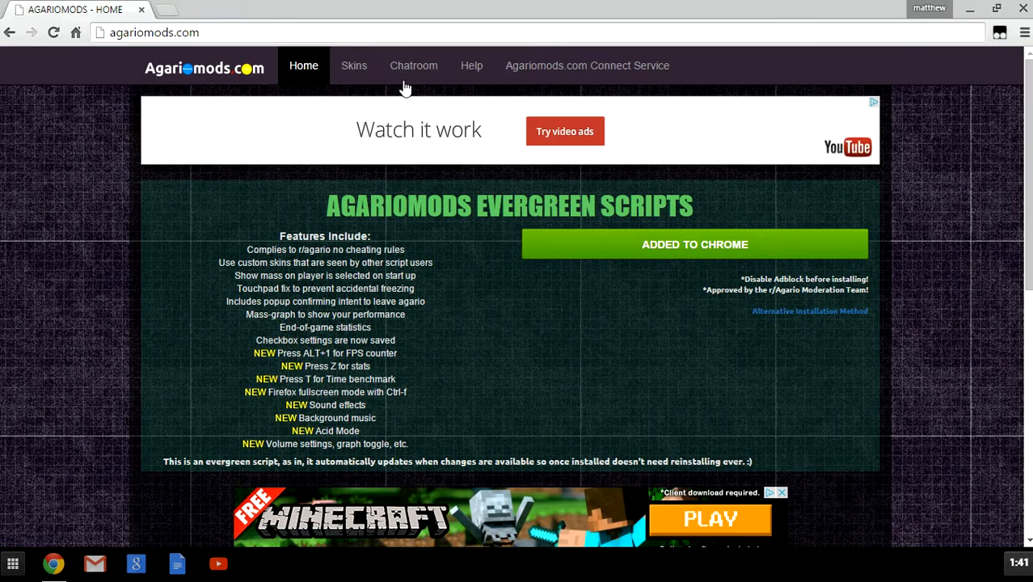
- Load the Agariomods skins page and browse the gallery for the green 1up mushroom
{"action": "left_click", "coordinate": [362, 69]}
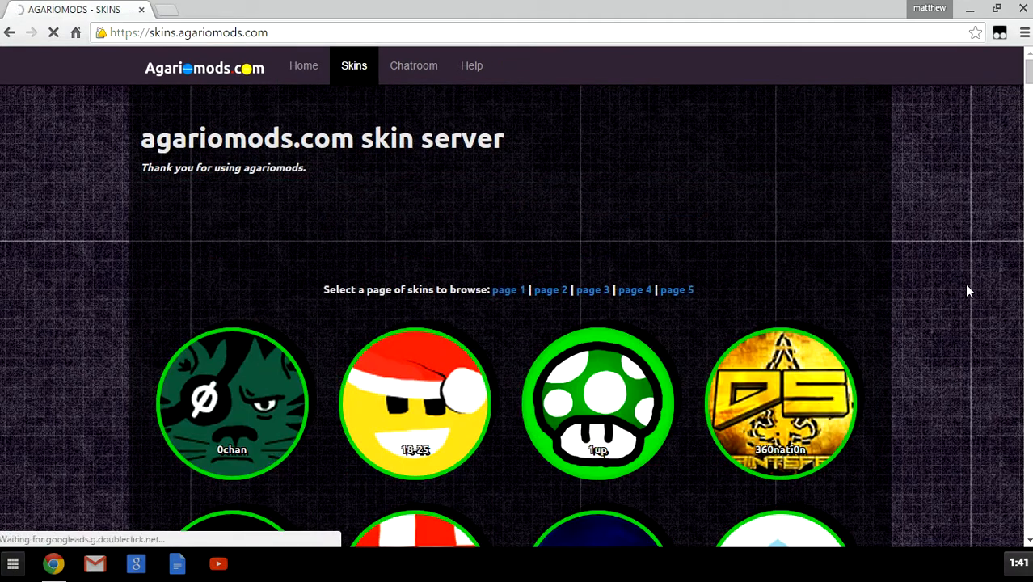
{"action": "scroll", "coordinate": [896, 327], "scroll_direction": "down", "scroll_amount": 3}
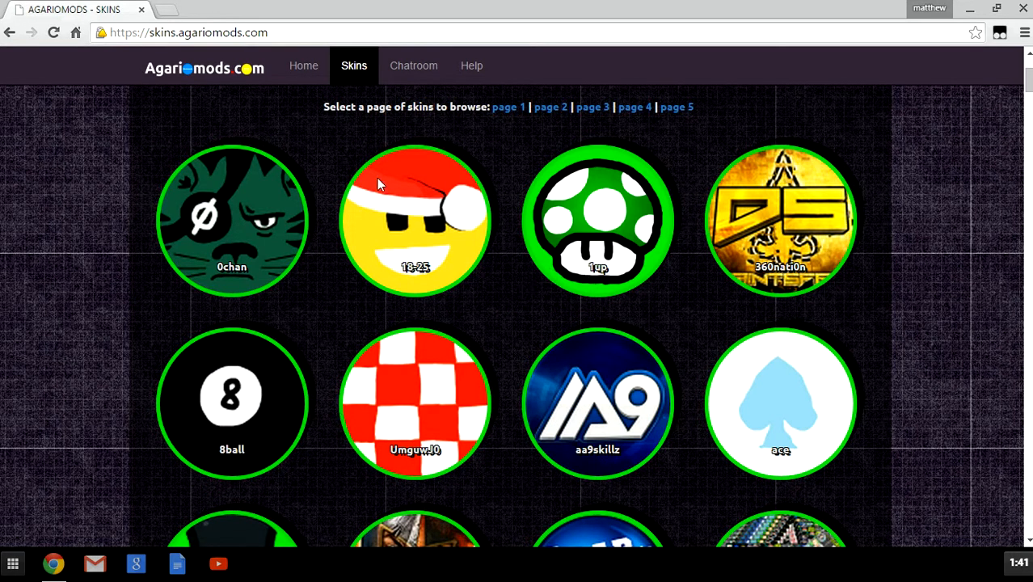
{"action": "scroll", "coordinate": [476, 224], "scroll_direction": "down", "scroll_amount": 2}
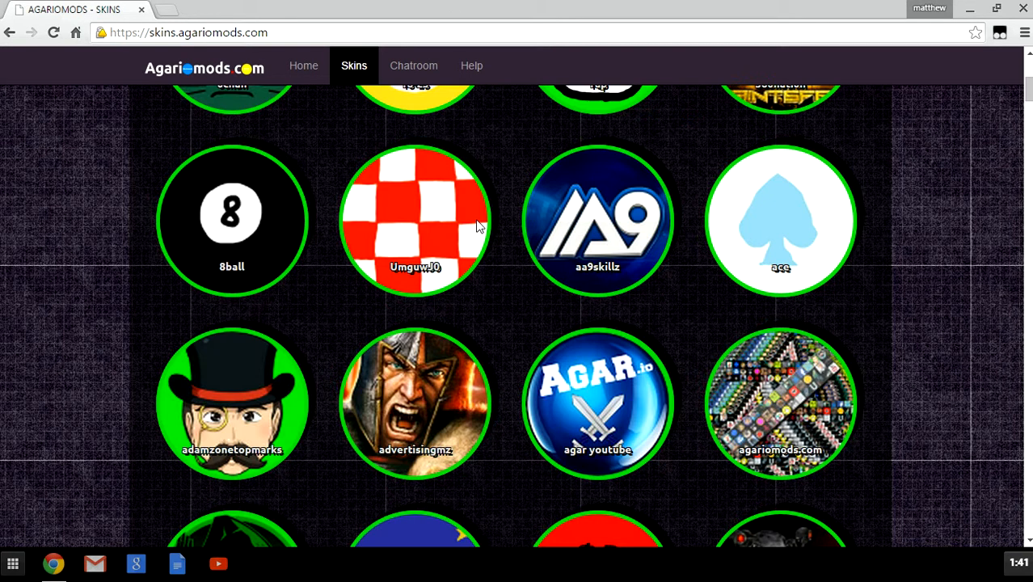
{"action": "scroll", "coordinate": [477, 224], "scroll_direction": "up", "scroll_amount": 5}
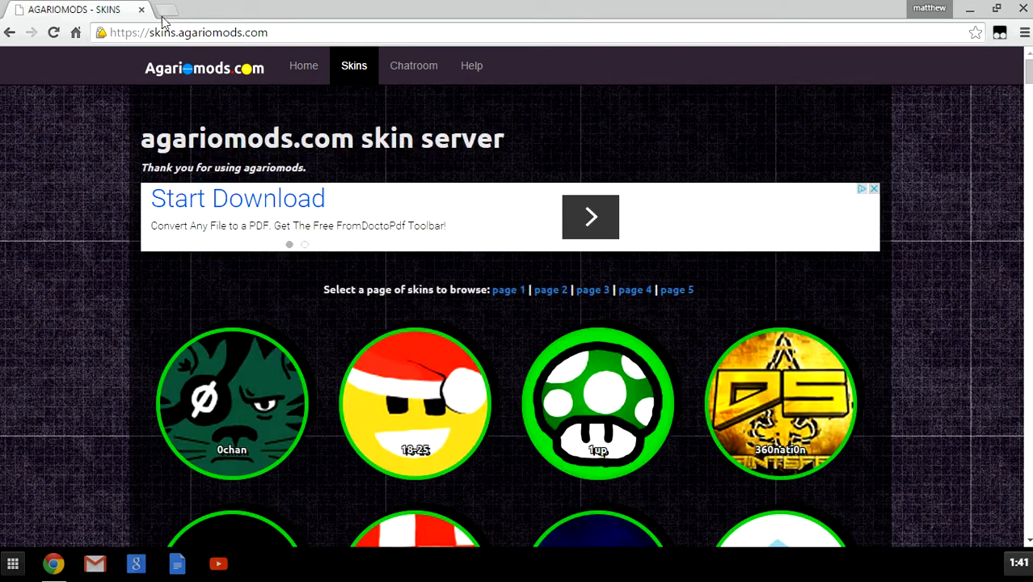
- Clear the address bar to navigate to agar.io
{"action": "left_click", "coordinate": [280, 31]}
{"action": "key", "text": "BackSpace"}
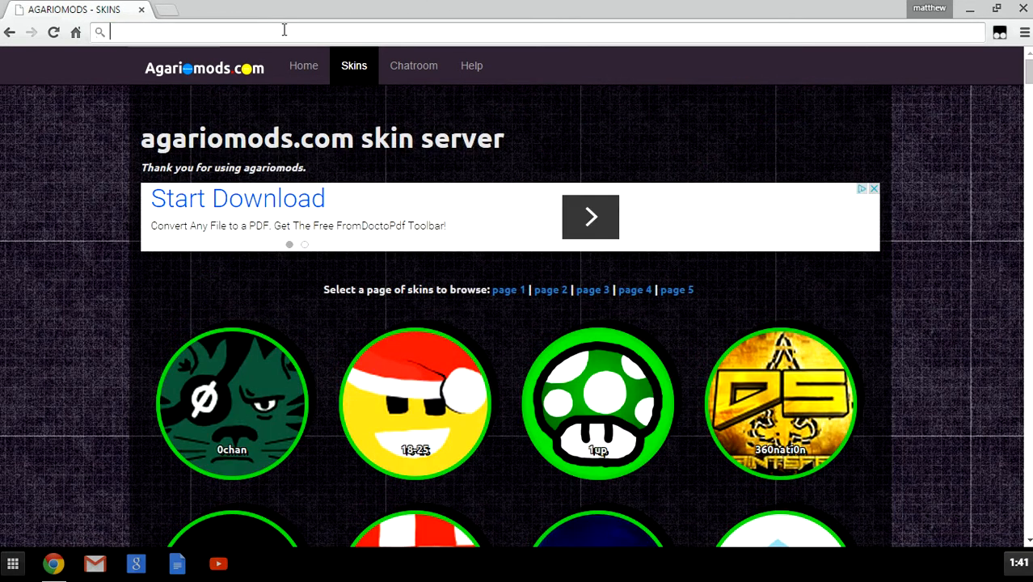
{"action": "type", "text": "agar.io"}
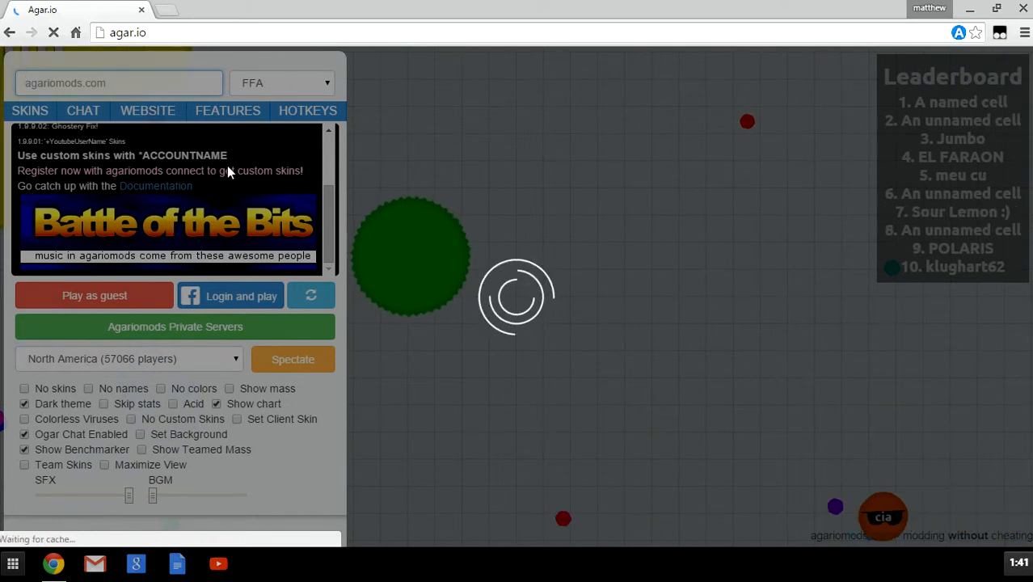
{"action": "scroll", "coordinate": [299, 169], "scroll_direction": "up", "scroll_amount": 3}
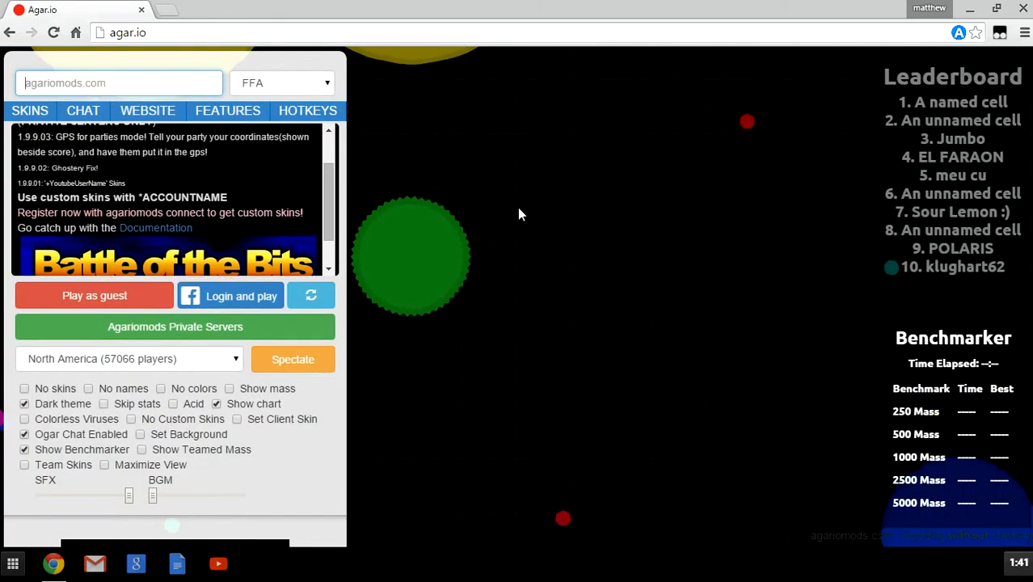
{"action": "scroll", "coordinate": [297, 240], "scroll_direction": "up", "scroll_amount": 2}
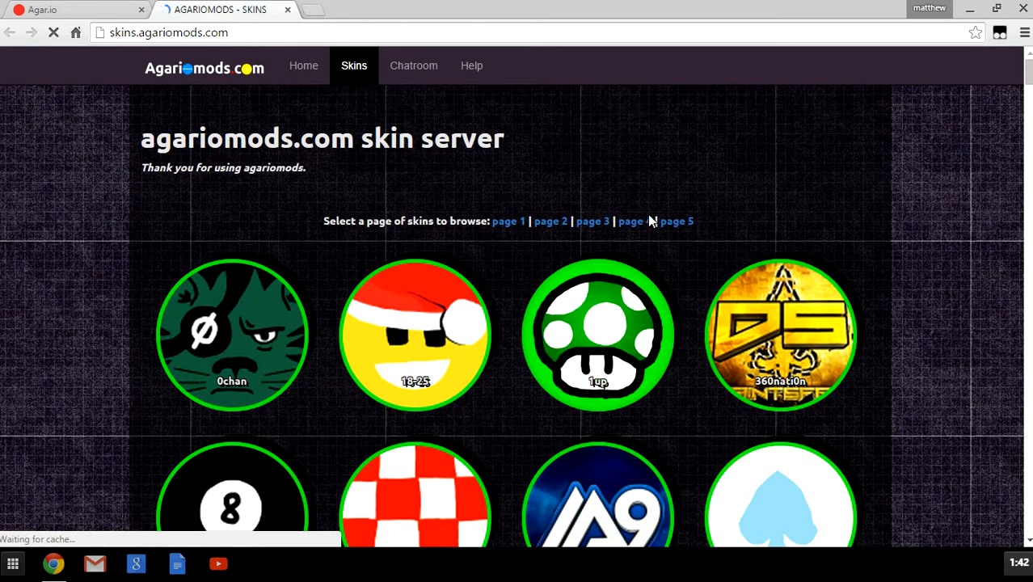
{"action": "scroll", "coordinate": [664, 233], "scroll_direction": "down", "scroll_amount": 5}
{"action": "scroll", "coordinate": [664, 234], "scroll_direction": "down", "scroll_amount": 2}
{"action": "scroll", "coordinate": [664, 233], "scroll_direction": "up", "scroll_amount": 7}
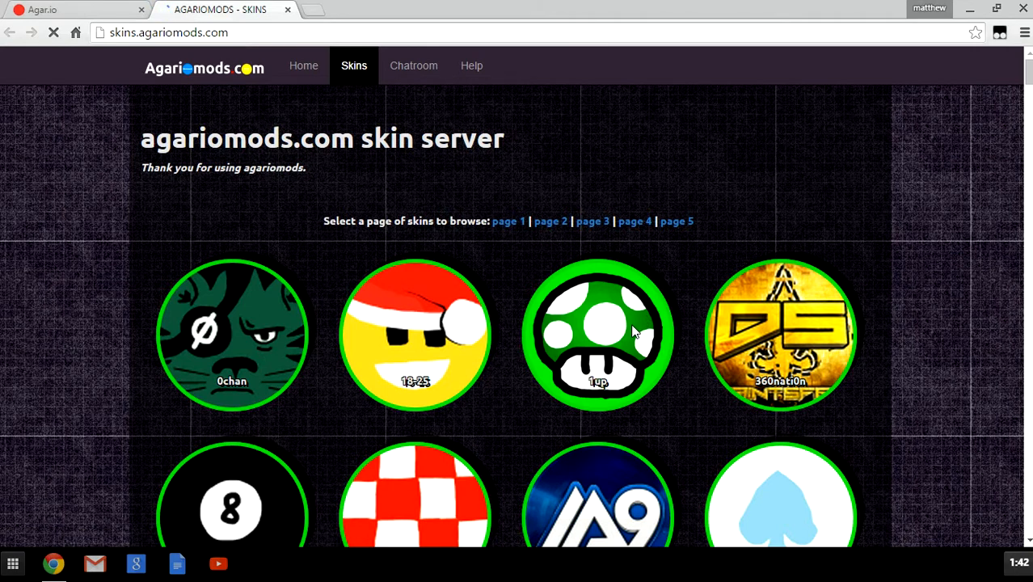
- Return to the Agar.io tab, enter nickname '1up' and start playing as a guest
{"action": "left_click", "coordinate": [46, 10]}
{"action": "left_click", "coordinate": [91, 84]}
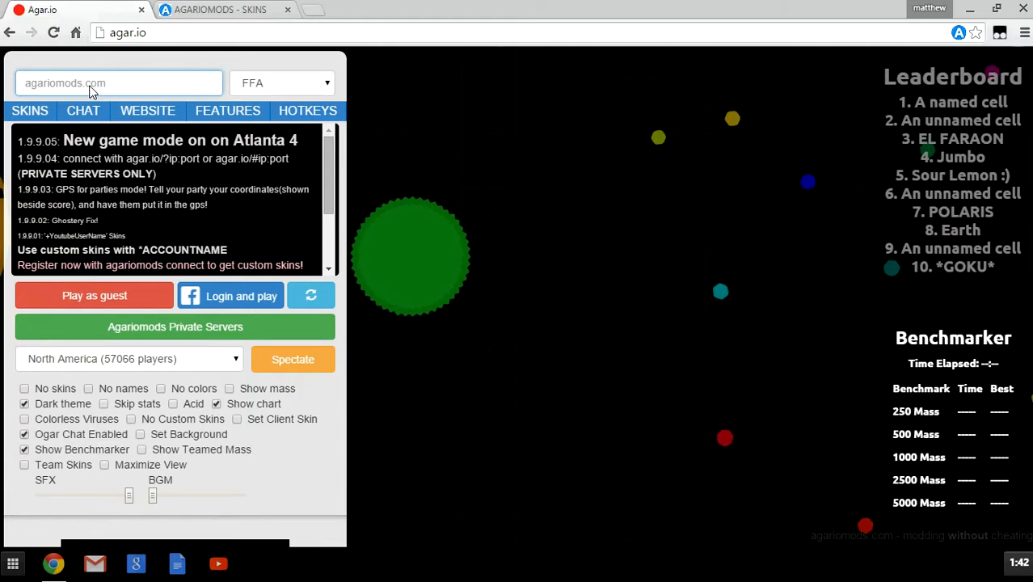
{"action": "type", "text": "1up"}
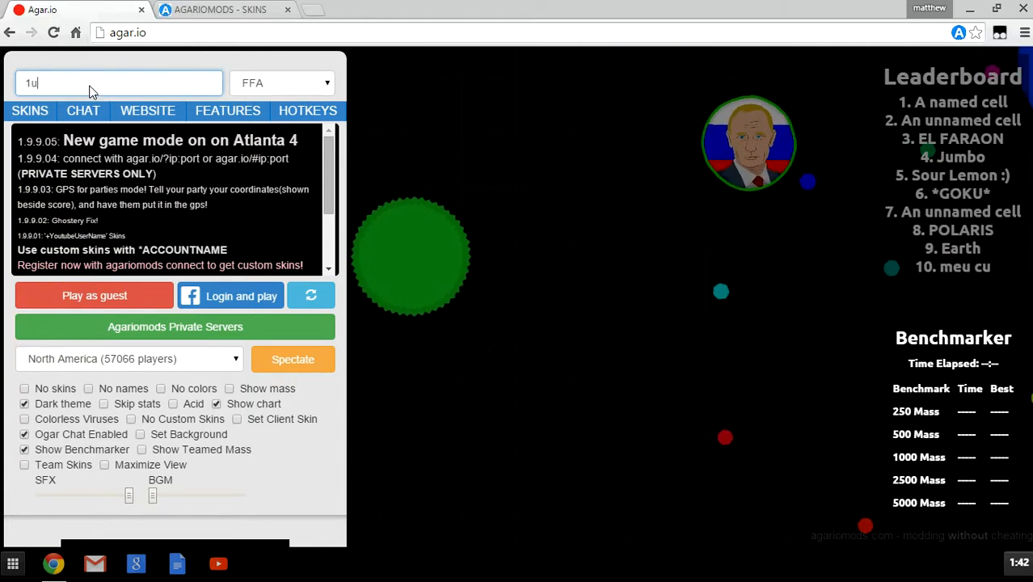
{"action": "left_click", "coordinate": [119, 295]}
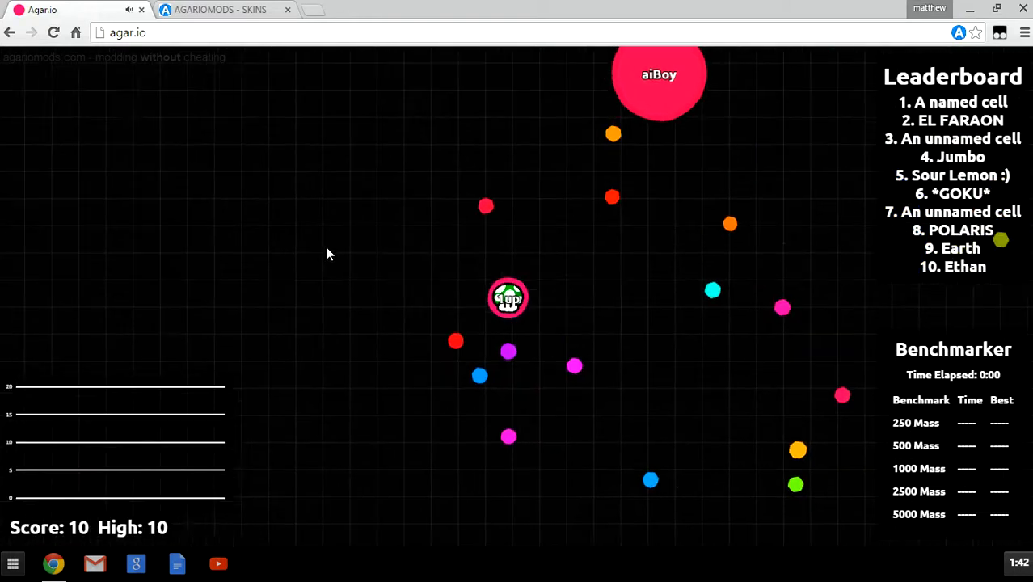